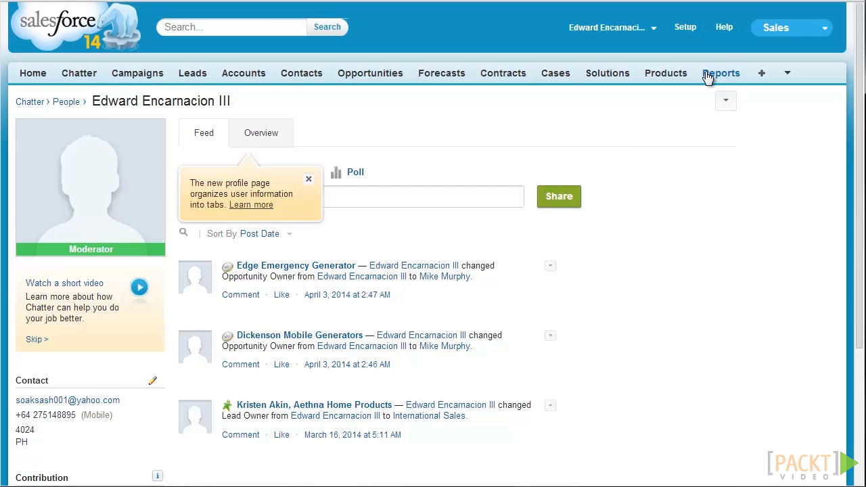
- Open the Won Opportunities report from the Reports tab and enter the report builder with Customize
click(707, 76)
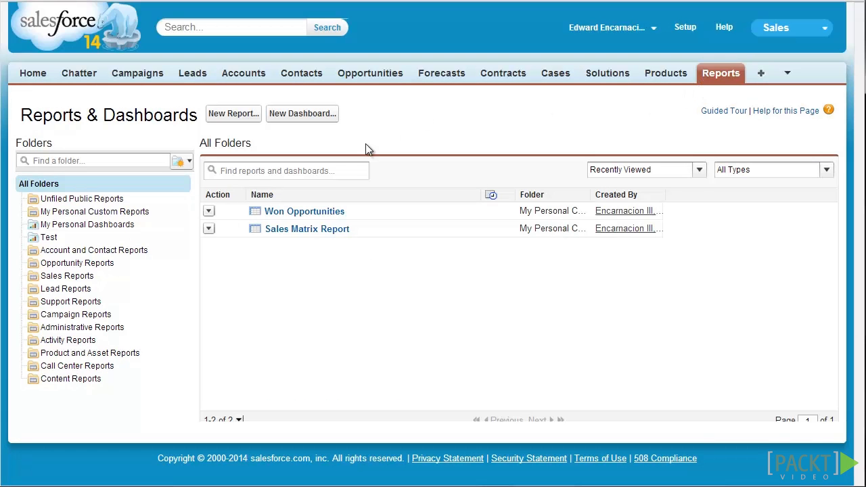
click(317, 212)
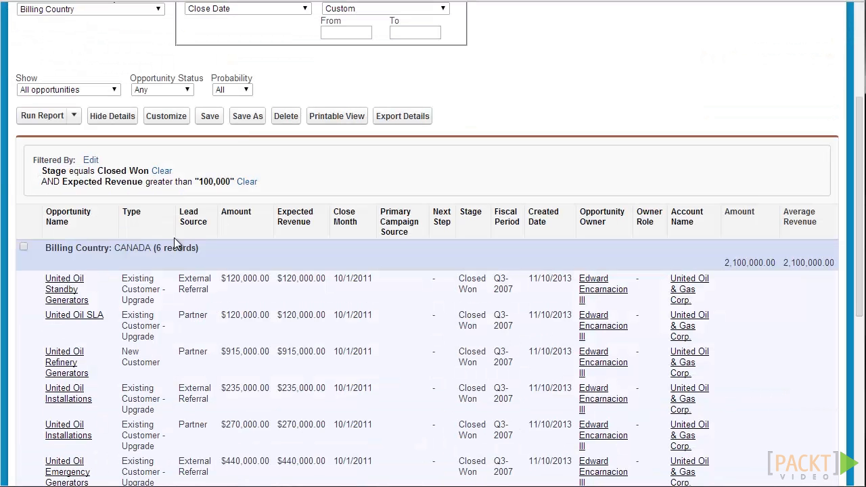
click(164, 116)
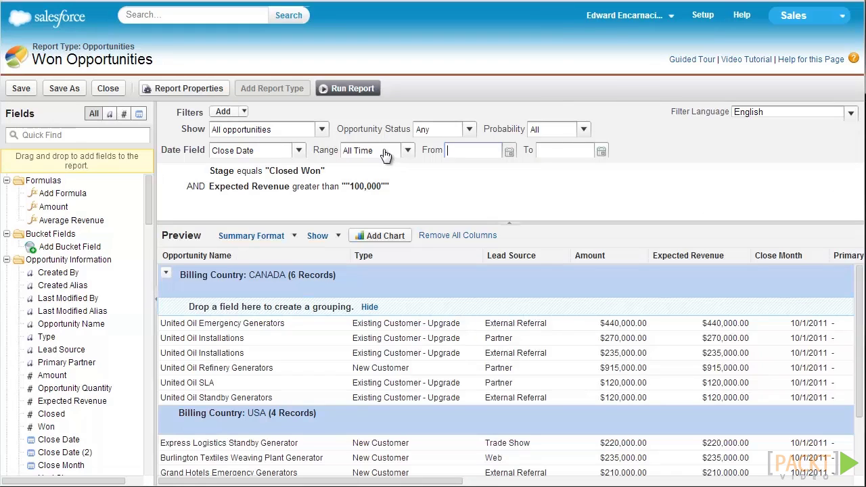
- Add a chart, preview the line, pie, donut and funnel types, then choose Vertical Bar Chart
click(398, 246)
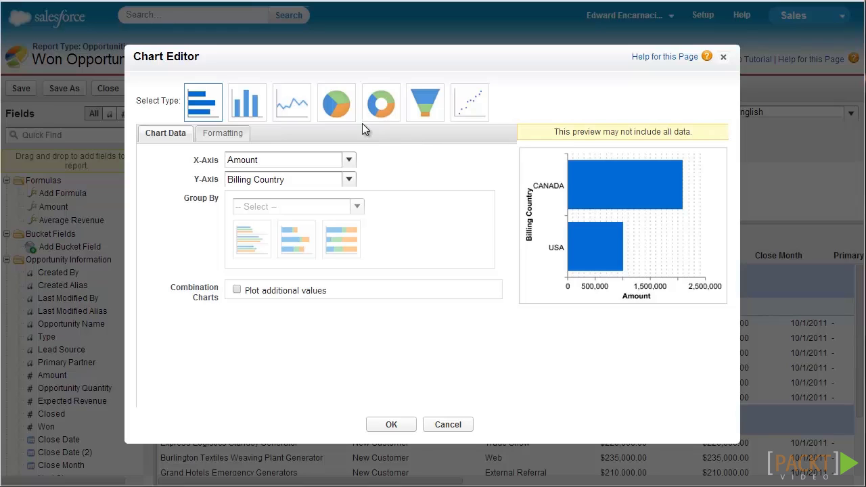
click(303, 105)
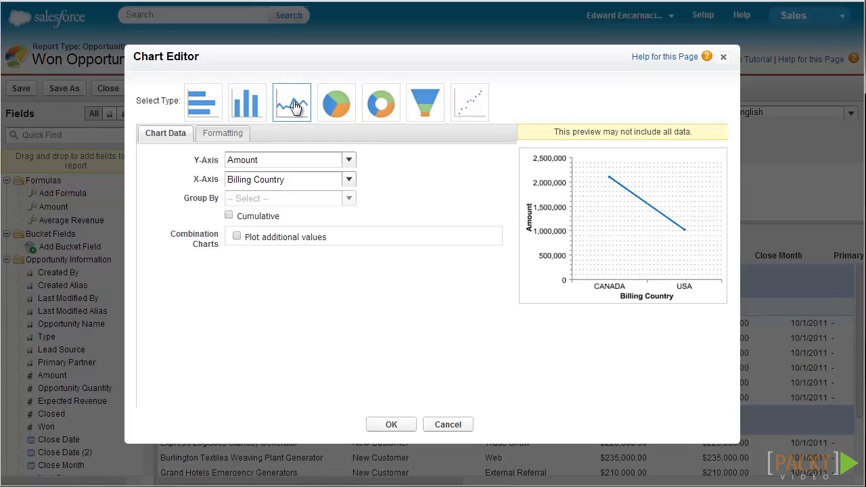
click(342, 102)
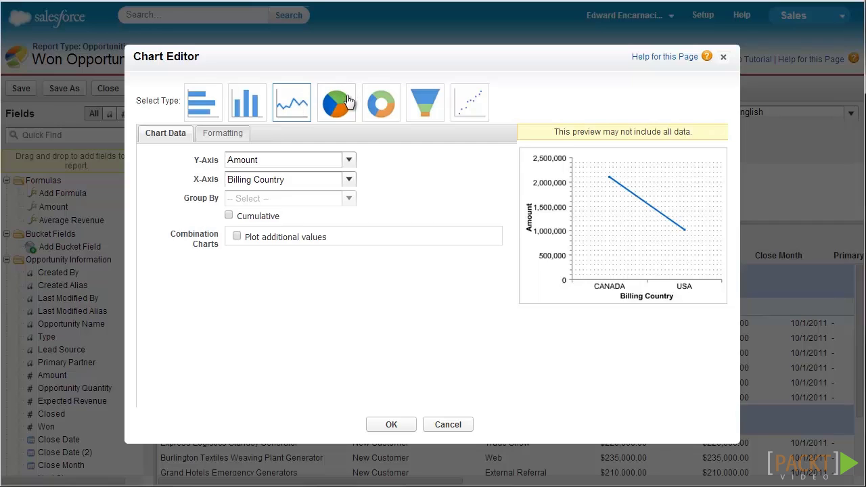
click(382, 105)
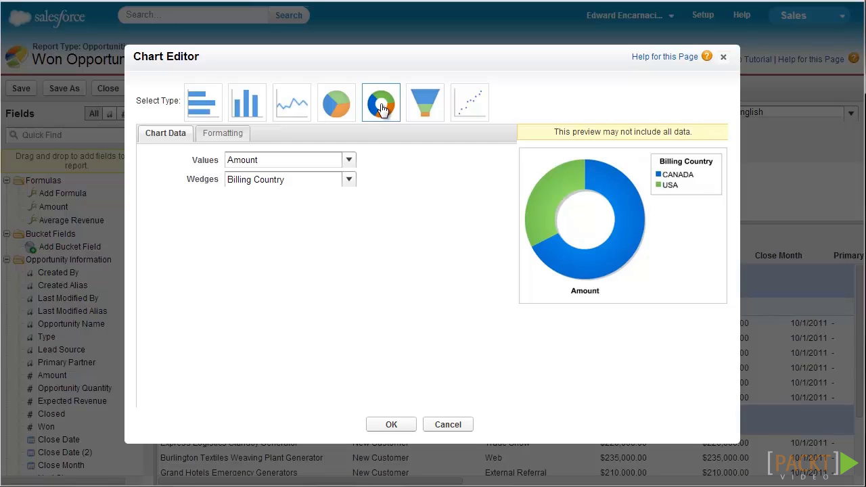
click(432, 96)
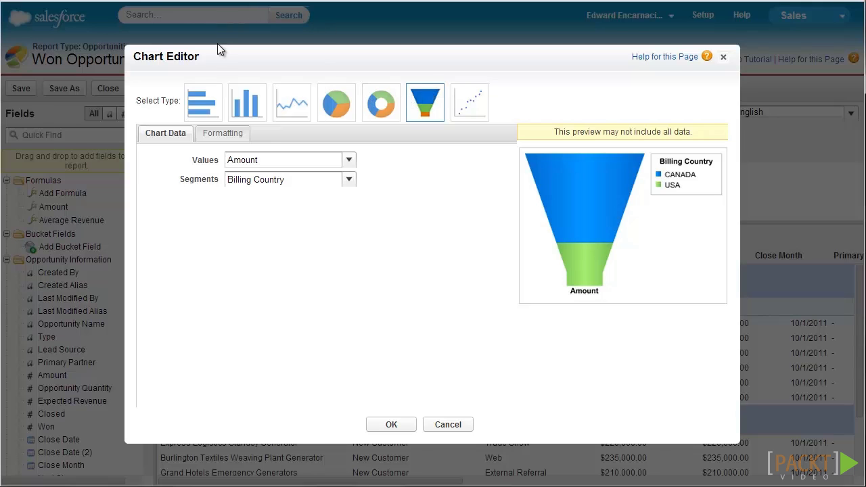
click(255, 103)
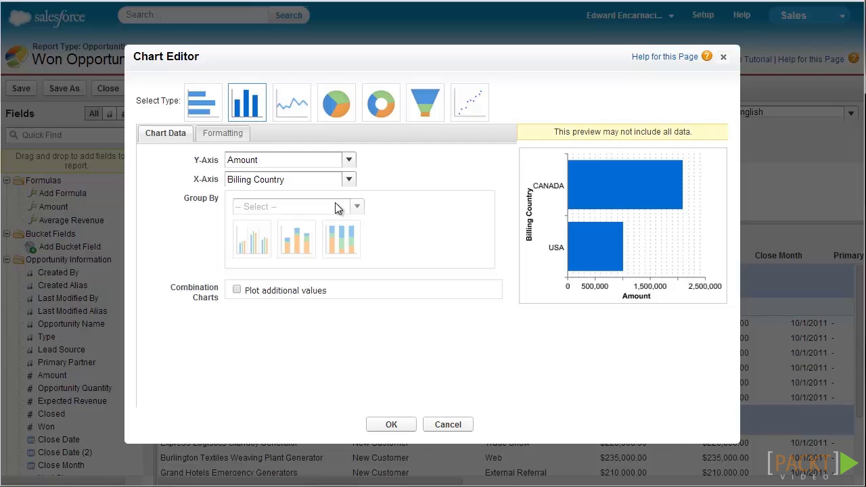
- Plot Expected Revenue as an additional column series beside Amount, then show the formatting options
click(237, 287)
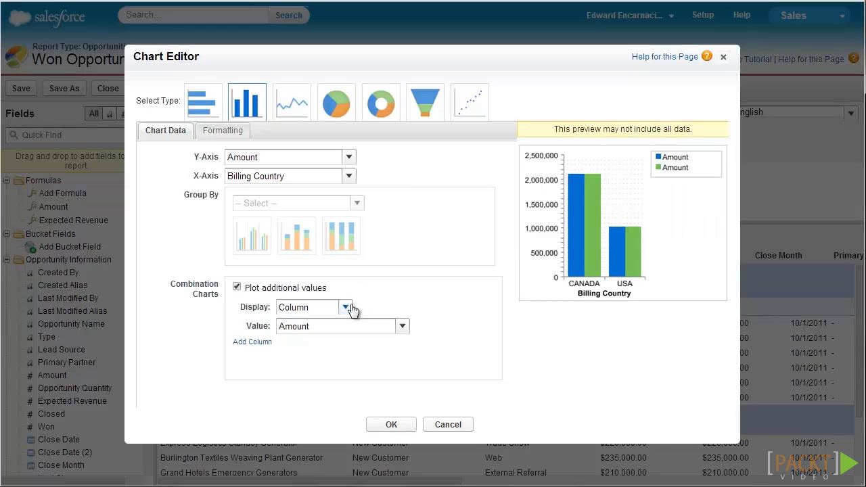
click(390, 327)
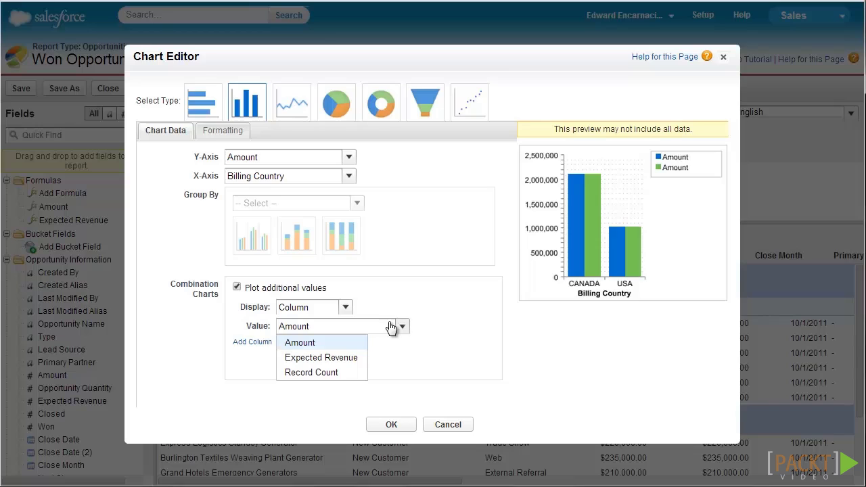
click(348, 364)
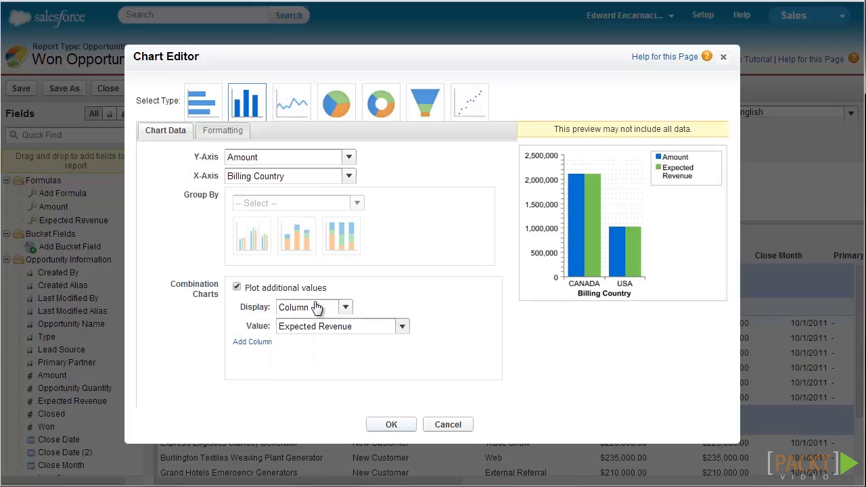
click(223, 135)
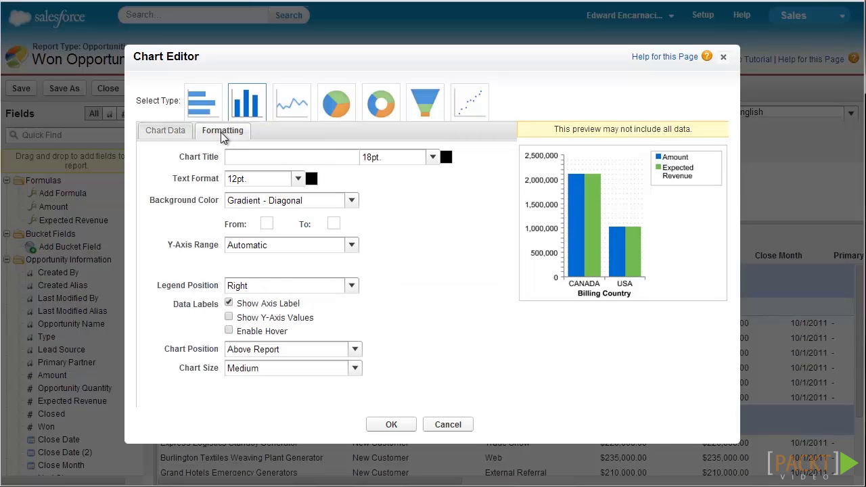
- Title the chart 'Closed Opportunities By Region'
click(227, 134)
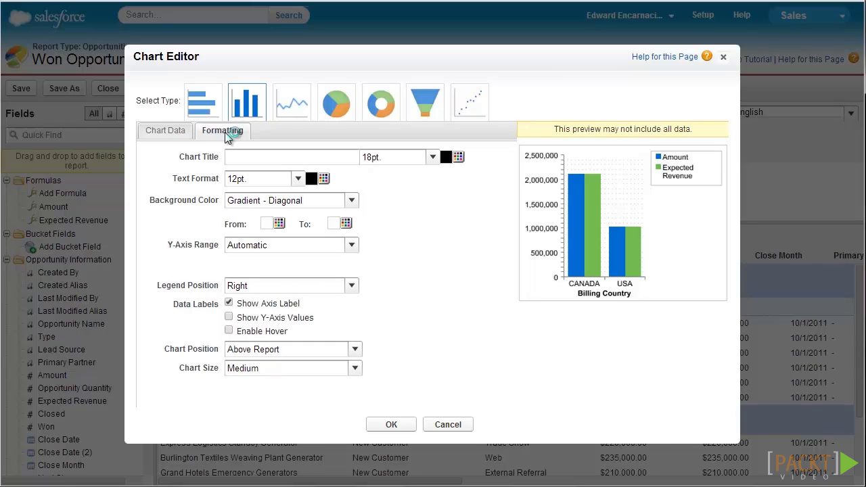
click(273, 154)
text(Closed Opportunities By Region)
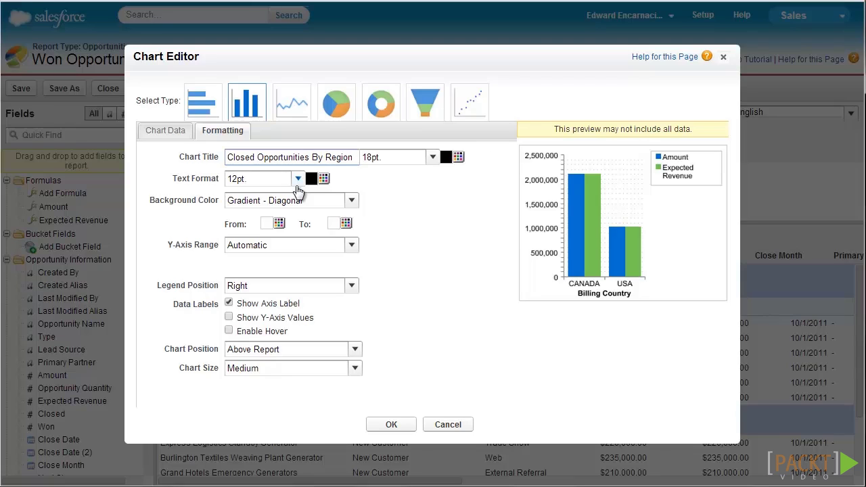
- Give the chart a Gradient - Diagonal background from light yellow to amber
click(338, 203)
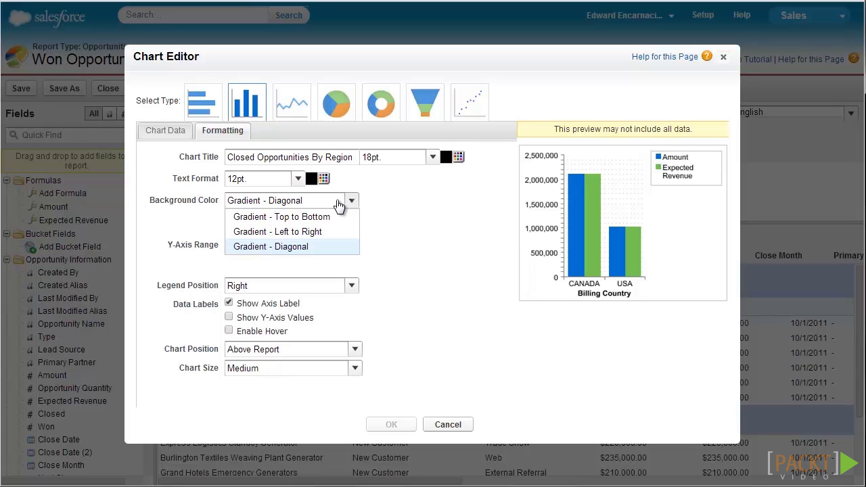
click(339, 202)
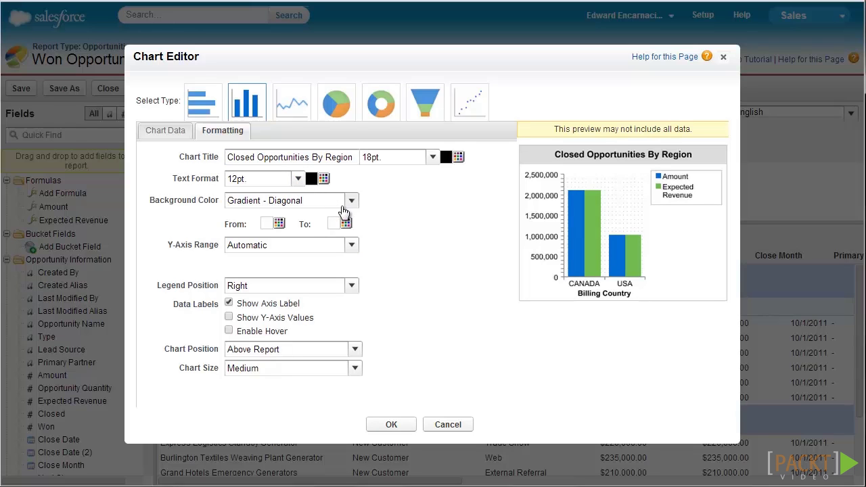
click(277, 223)
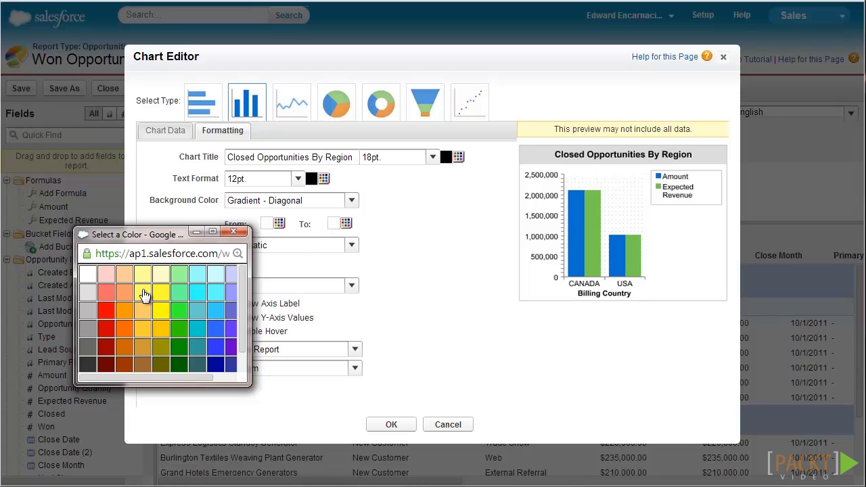
click(169, 288)
click(346, 223)
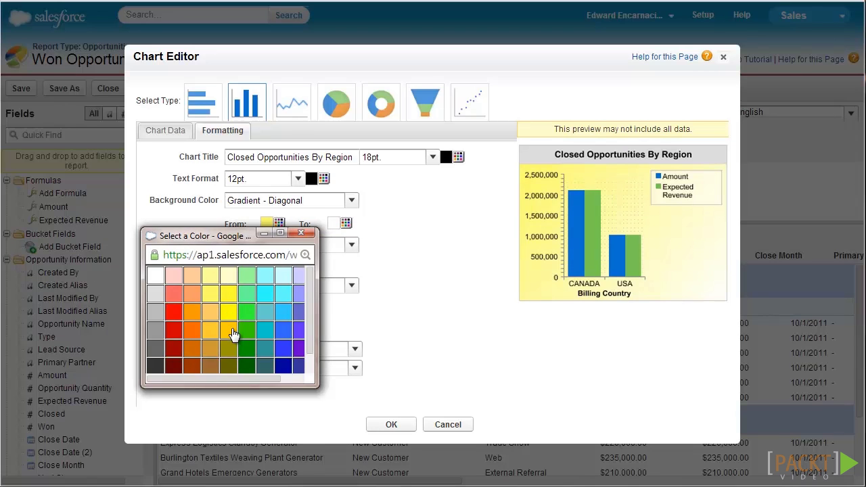
click(228, 327)
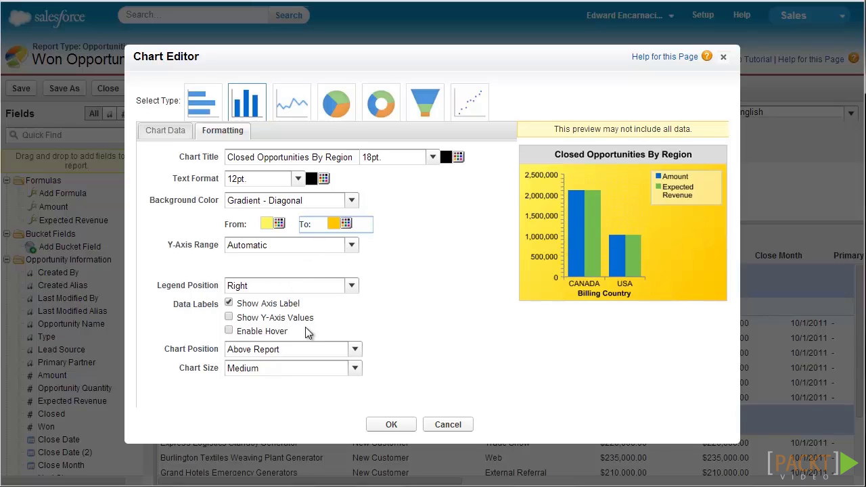
- Set the Y-axis range to Manual, from 0 to 1800000
click(285, 247)
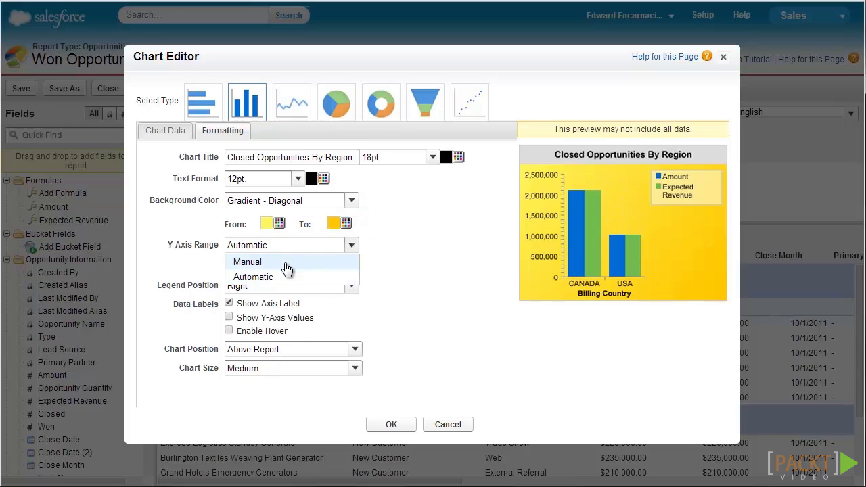
click(285, 259)
click(298, 264)
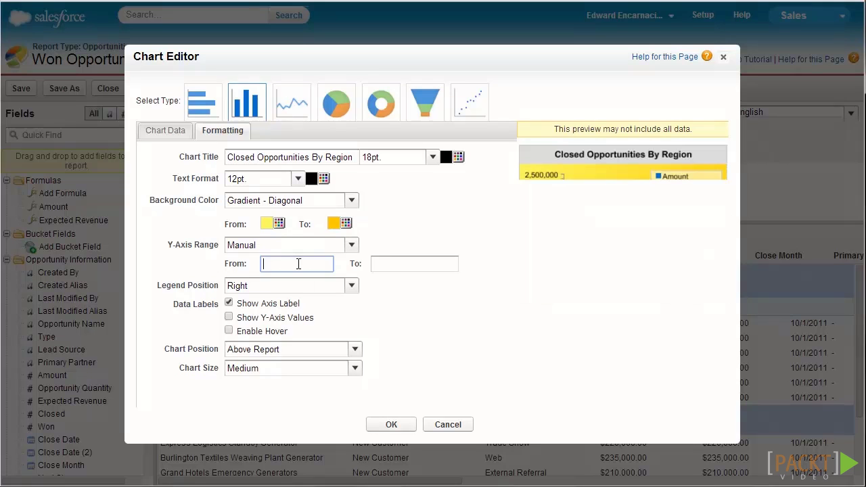
text(0)
key(Tab)
text(1)
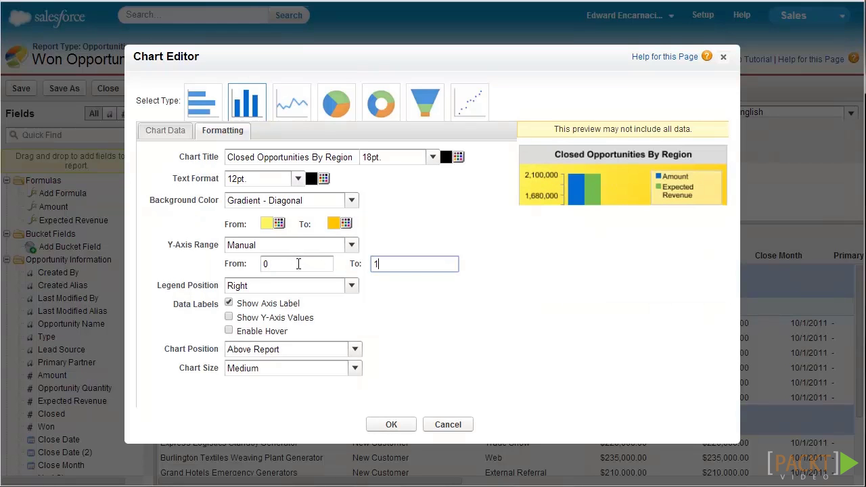
text(800000)
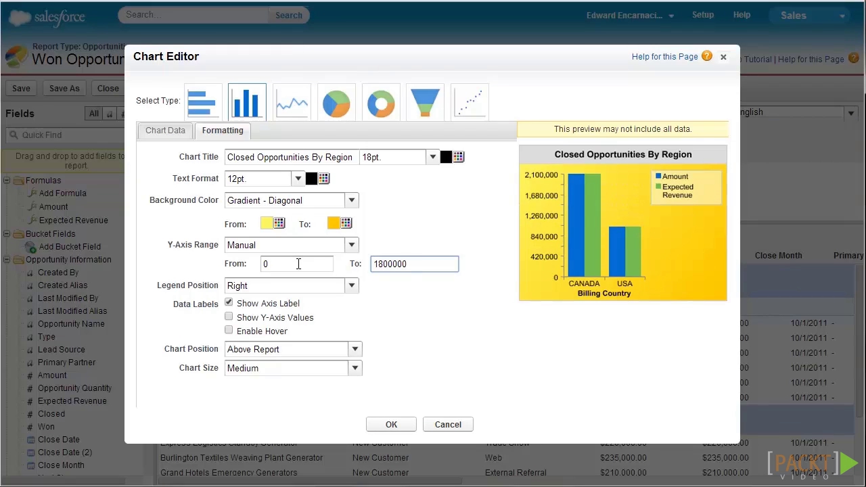
drag(408, 265, 392, 264)
- Put the legend at the bottom, show Y-axis values on the bars, and make the chart Large
key(Tab)
key(Down)
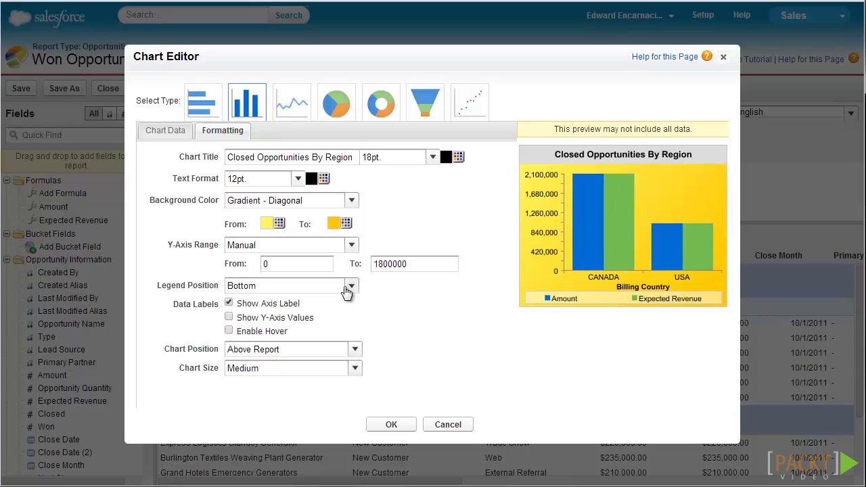
click(228, 318)
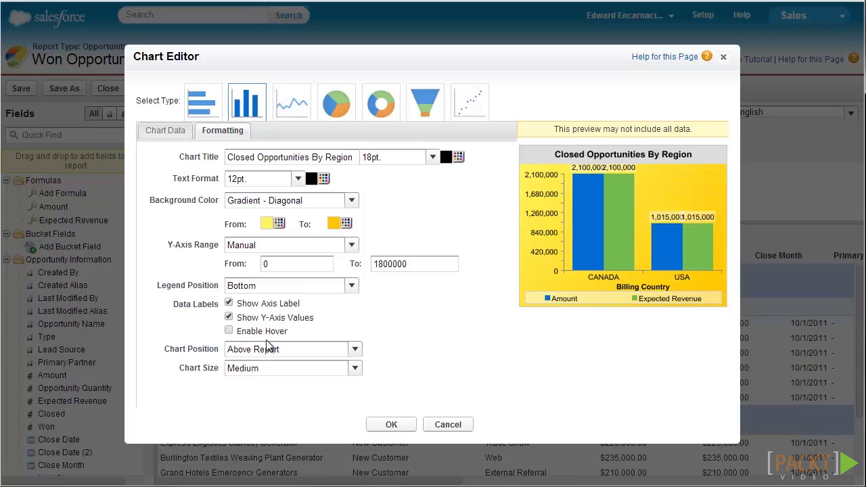
click(344, 367)
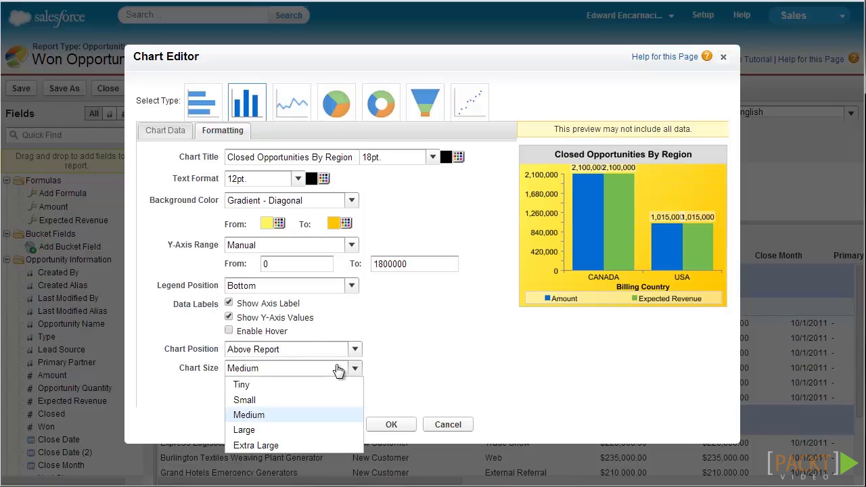
click(299, 429)
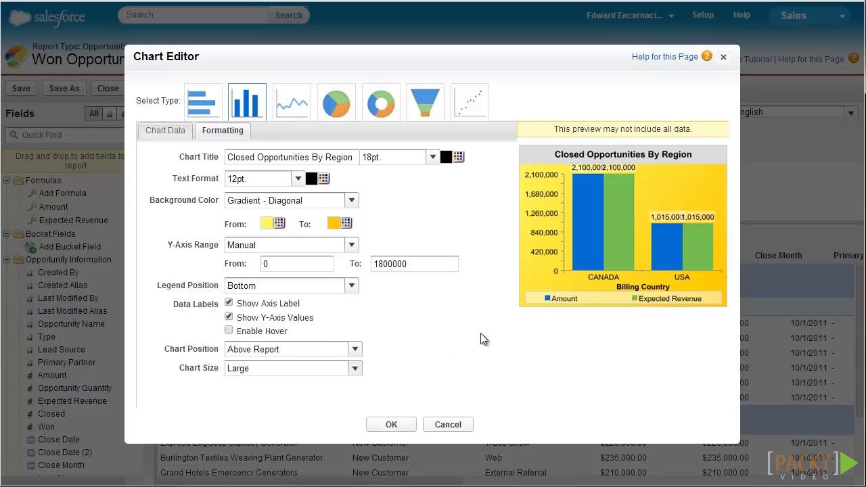
- Apply the chart settings with OK and run the report to view the Closed Opportunities By Region chart
click(406, 424)
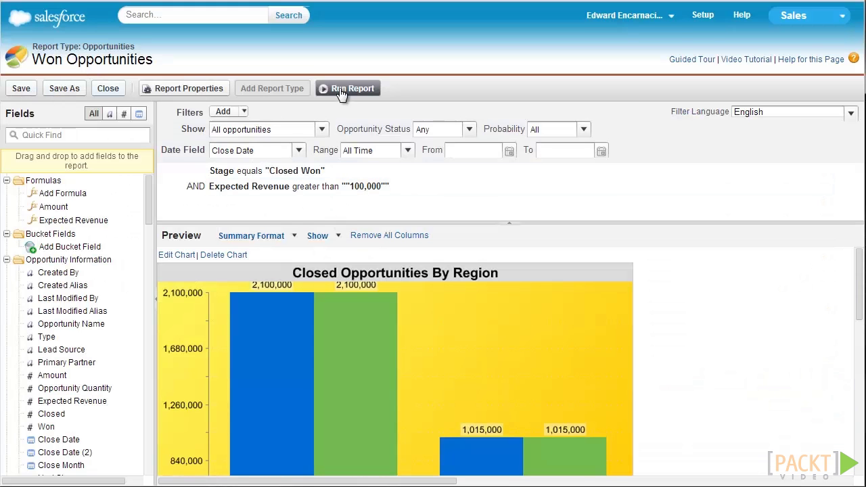
click(365, 88)
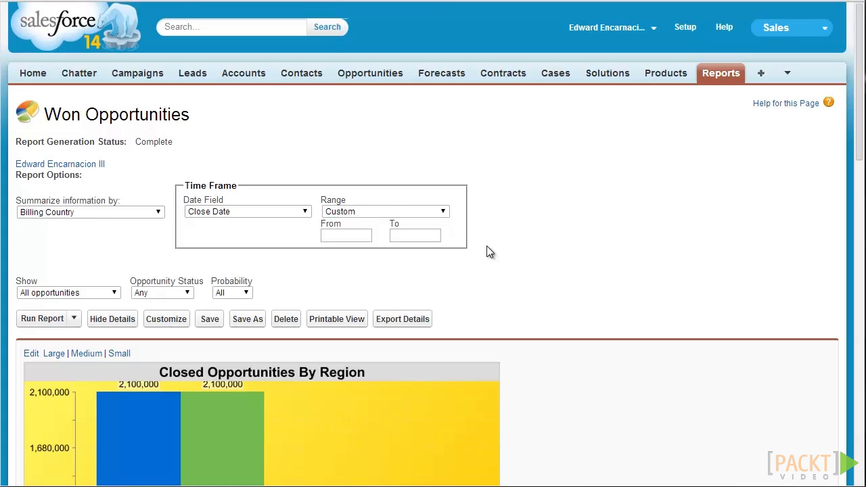
scroll(615, 257, down, 2)
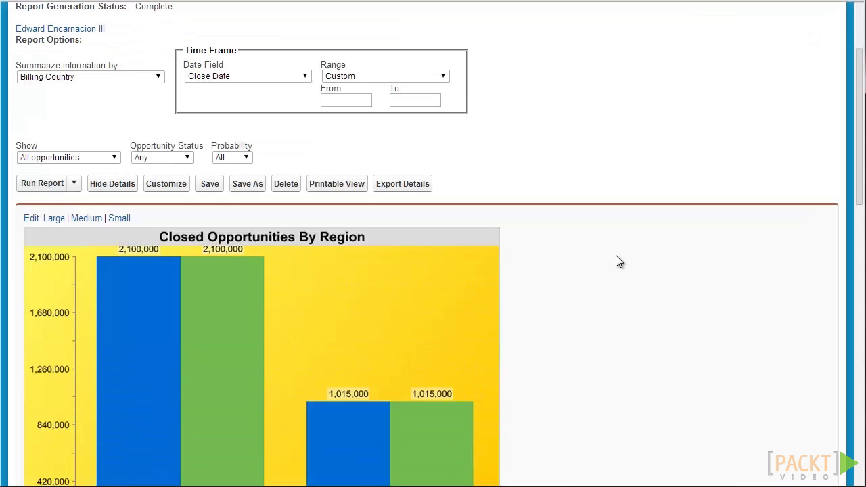
scroll(616, 257, down, 2)
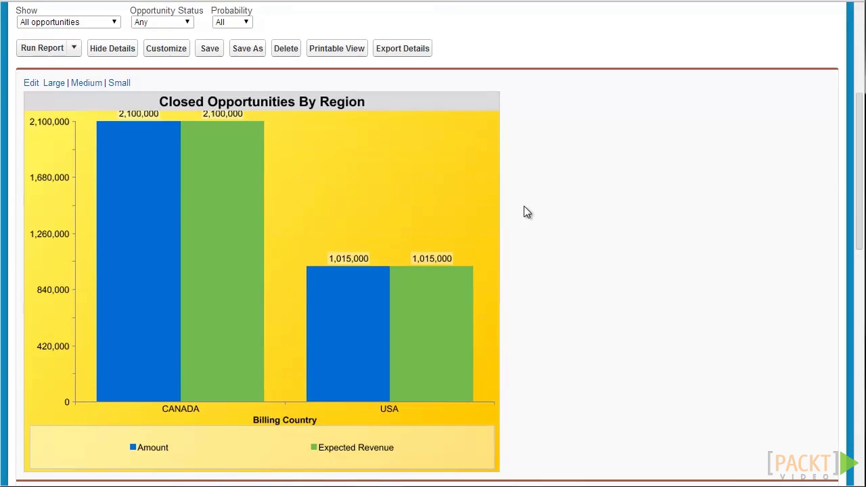
scroll(534, 205, down, 1)
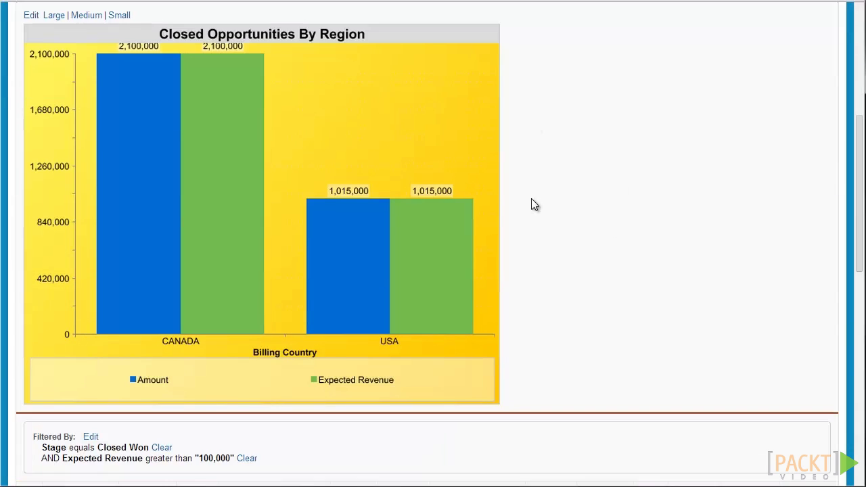